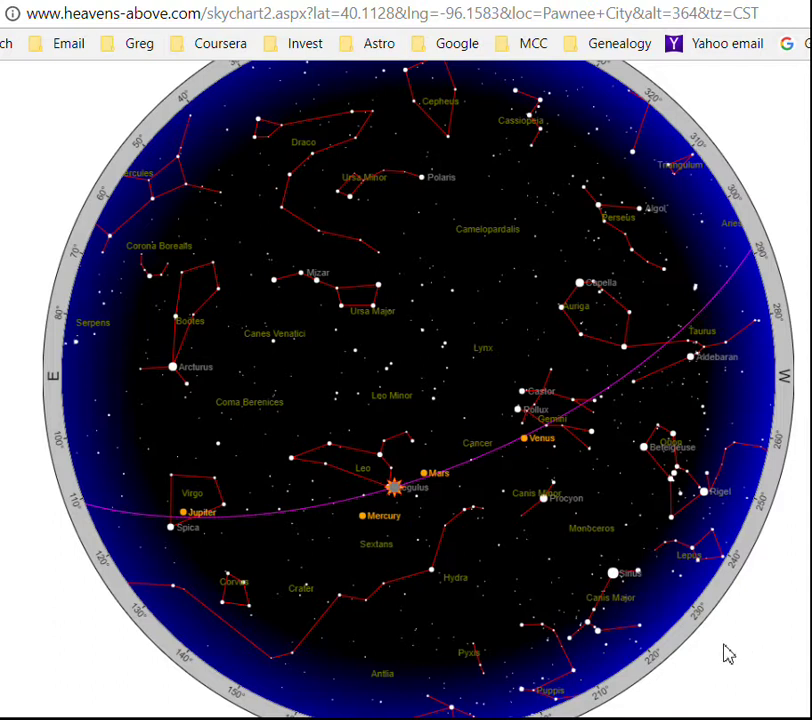
# View the details of a star in Ursa Minor near Polaris and check the sky chart's date and time settings
pyautogui.click(429, 536)
pyautogui.click(404, 172)
pyautogui.scroll(2, 404, 172)
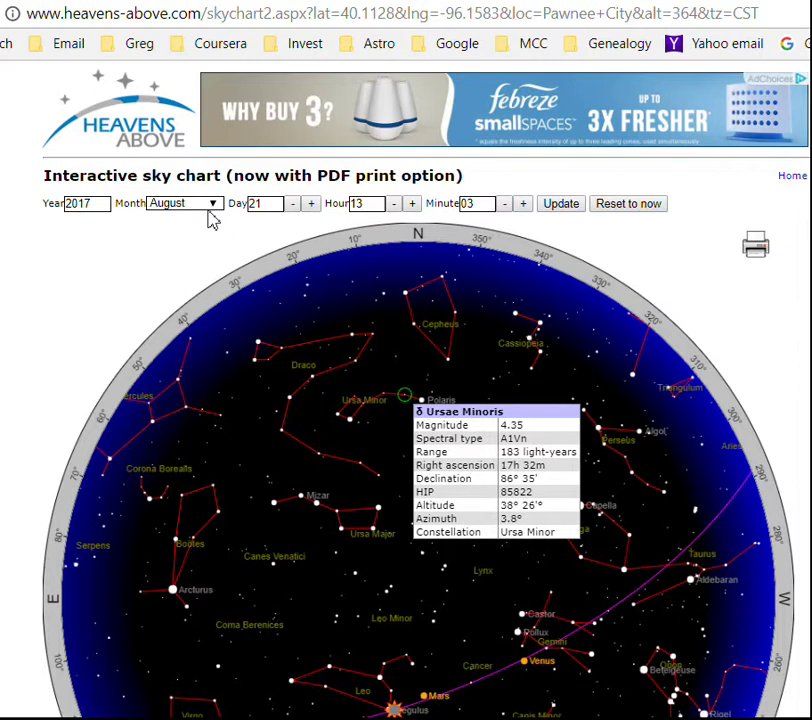
pyautogui.click(369, 210)
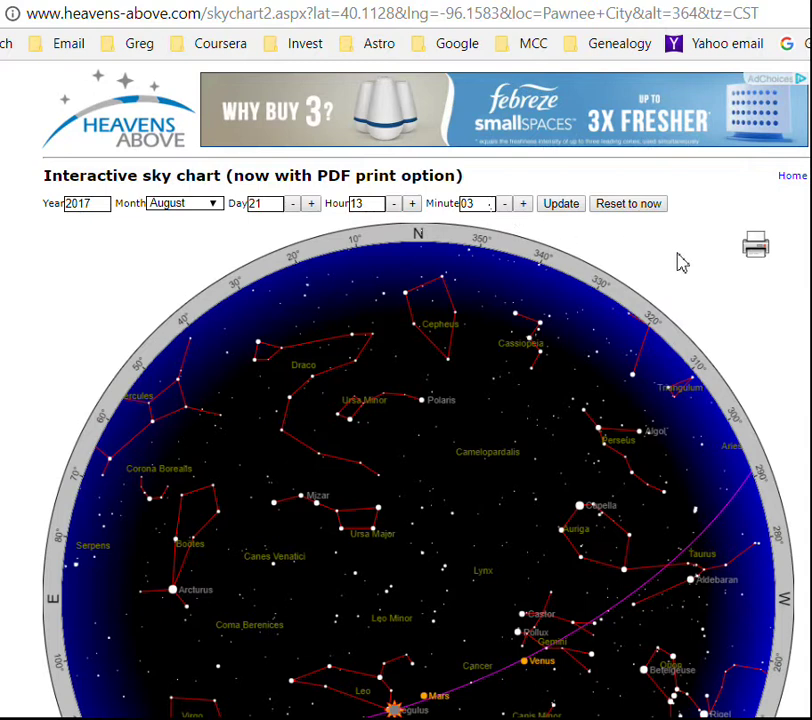
pyautogui.scroll(-2, 489, 204)
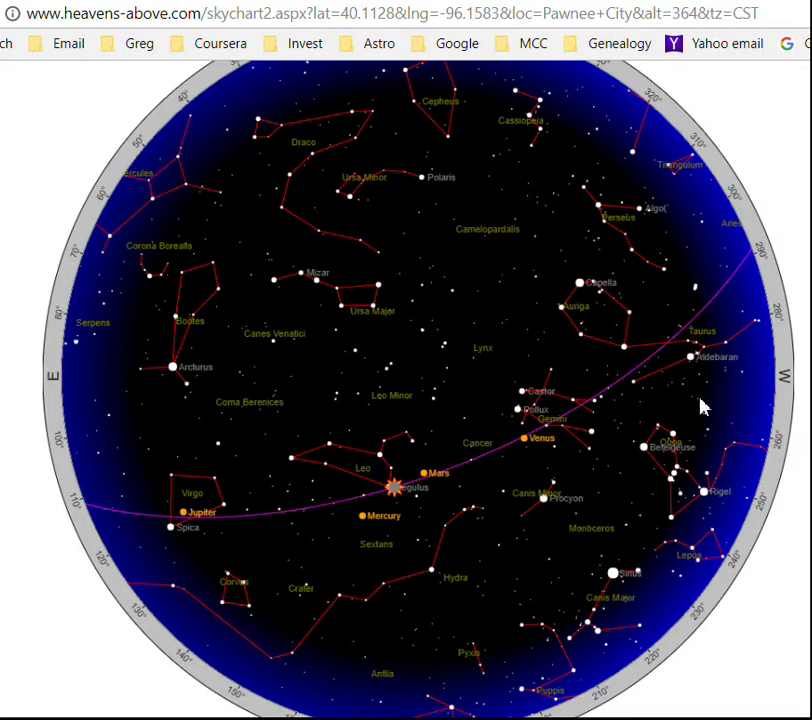
# Examine the planets near the eclipsed Sun and view the details of stars in Gemini and Taurus
pyautogui.moveTo(558, 468)
pyautogui.moveTo(528, 455)
pyautogui.moveTo(655, 405)
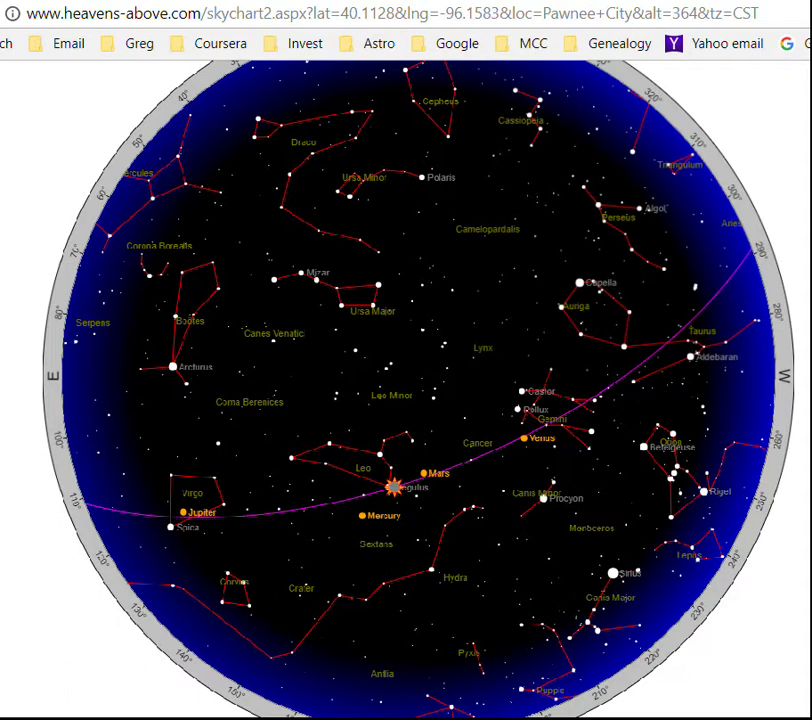
pyautogui.press('XF86MonBrightnessUp')
pyautogui.moveTo(520, 357)
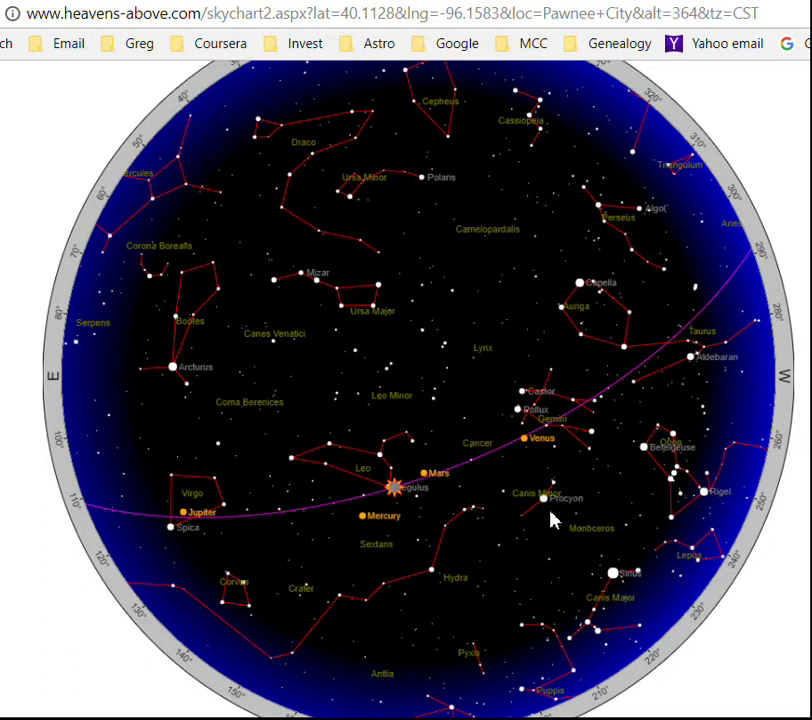
pyautogui.click(575, 401)
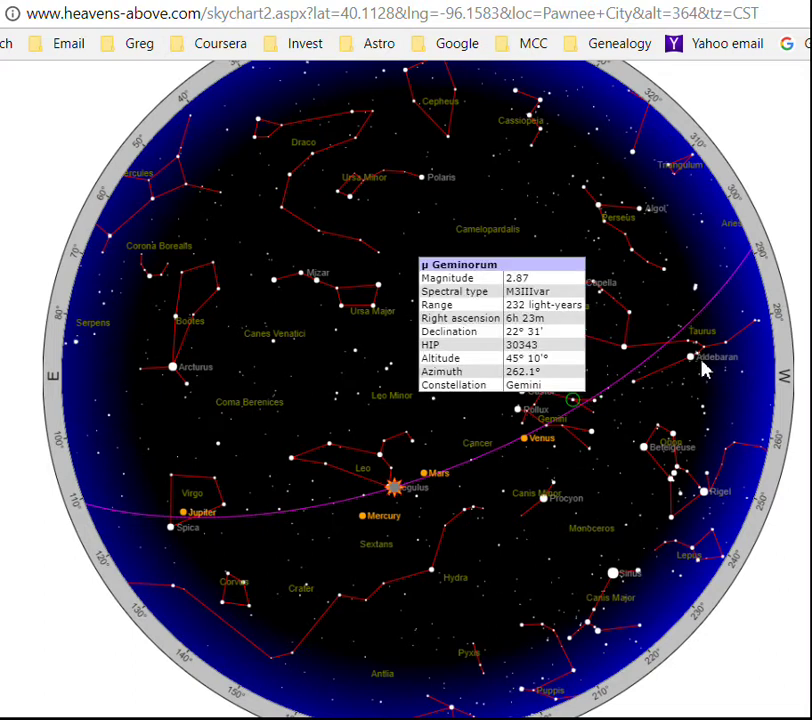
pyautogui.click(696, 361)
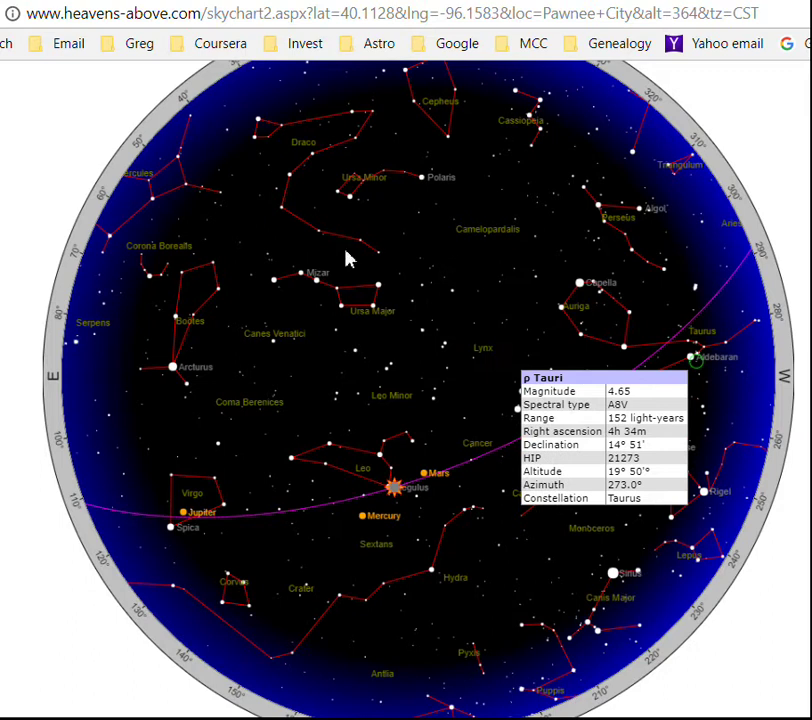
pyautogui.click(440, 199)
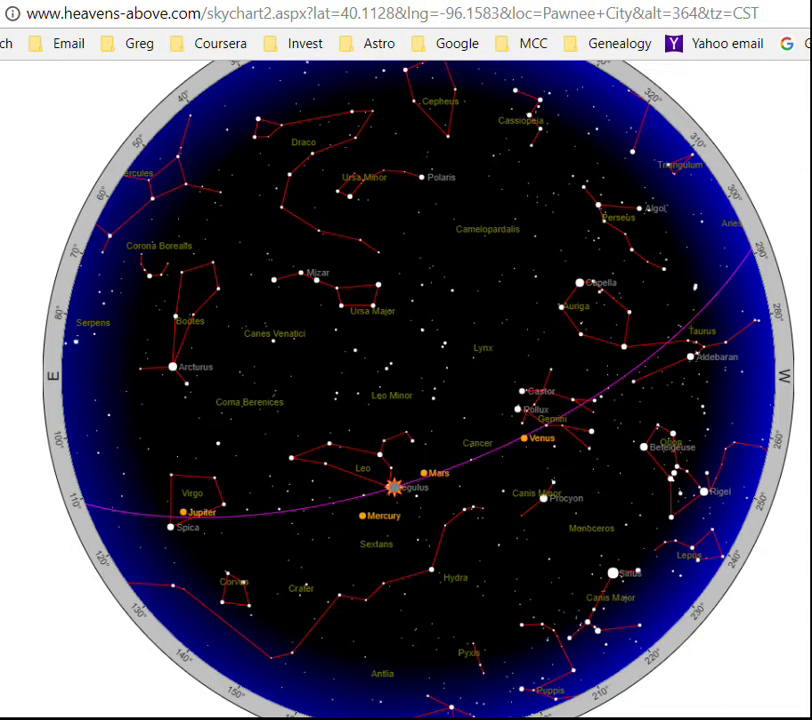
# Go back to the main page and change the observing location to Beatrice, NE by searching for the place name
pyautogui.hotkey('alt', 'Left')
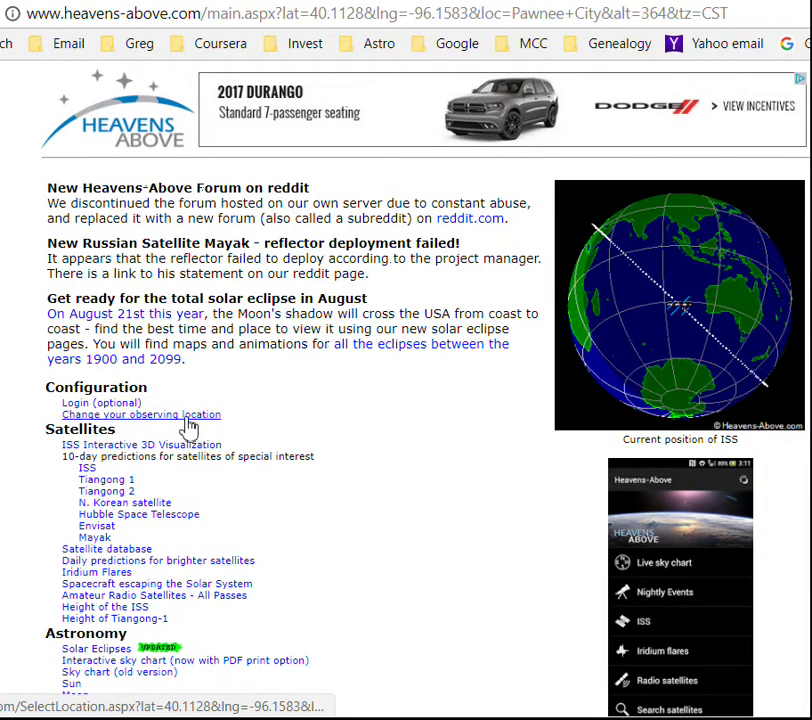
pyautogui.click(189, 427)
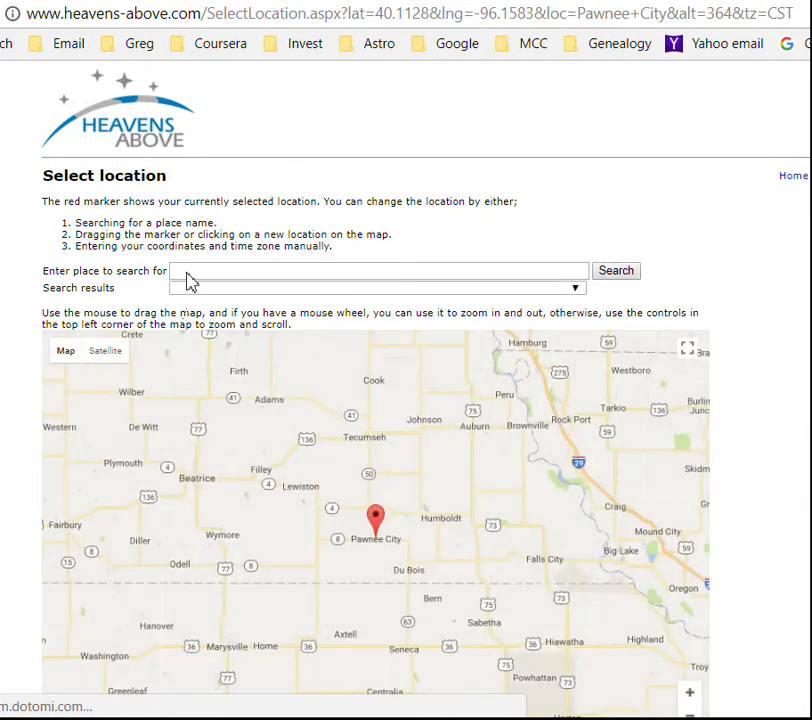
pyautogui.click(188, 273)
pyautogui.write('b')
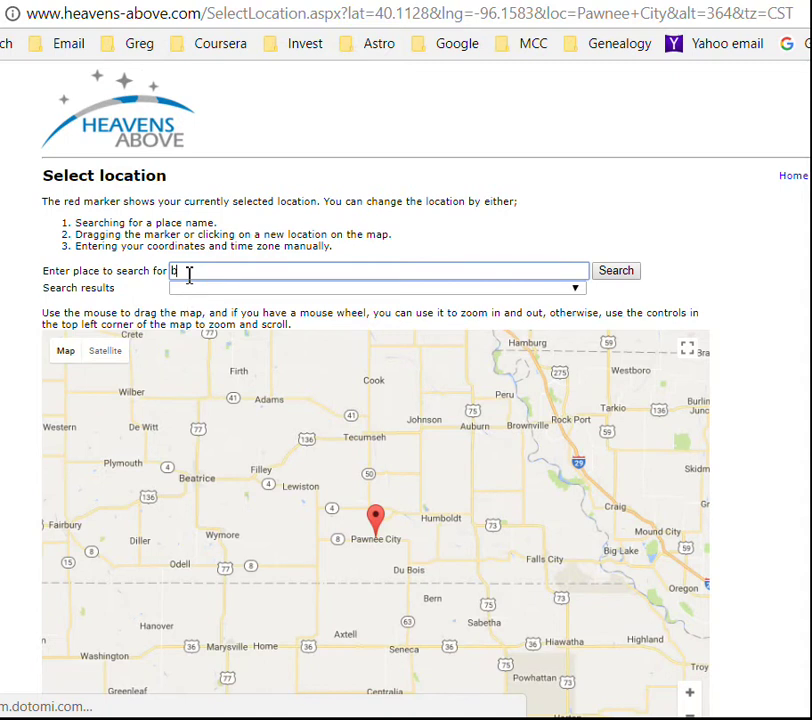
pyautogui.write('eatrice')
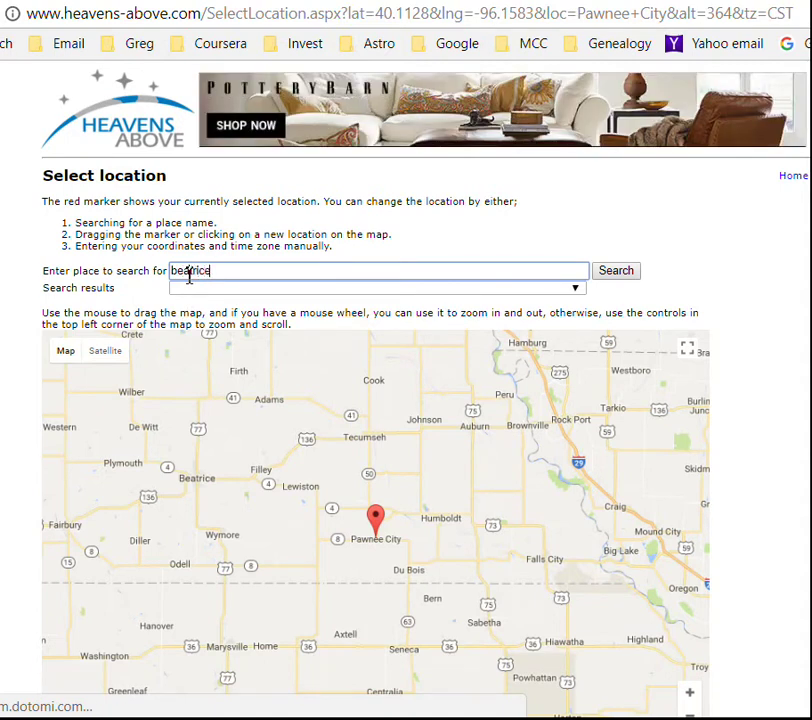
pyautogui.write(', ne')
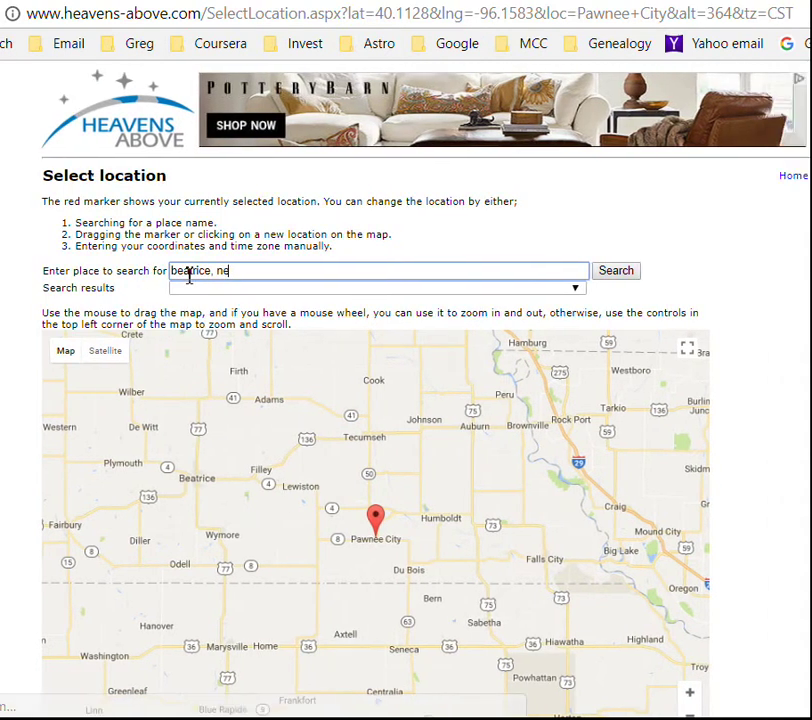
pyautogui.press('Return')
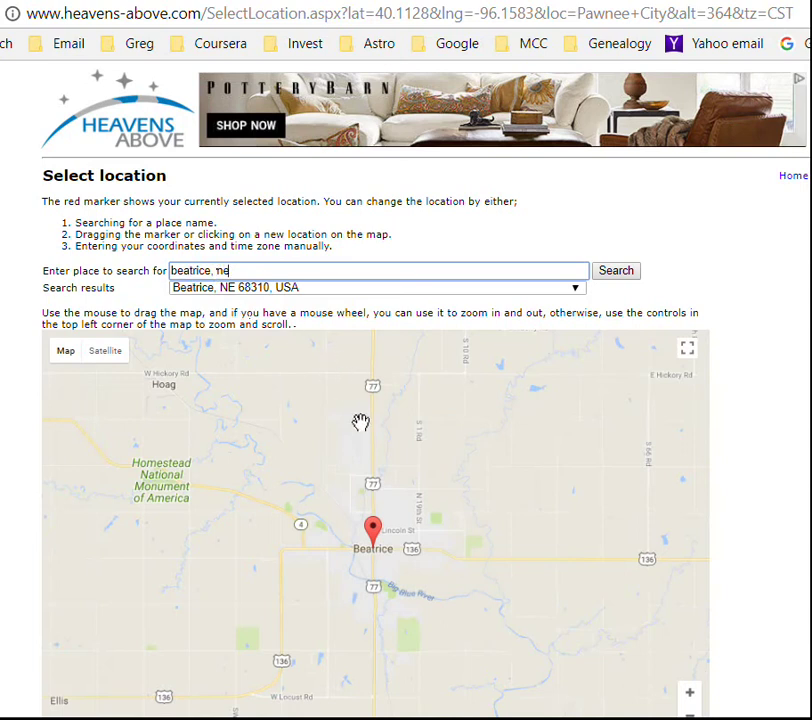
pyautogui.scroll(-3, 415, 575)
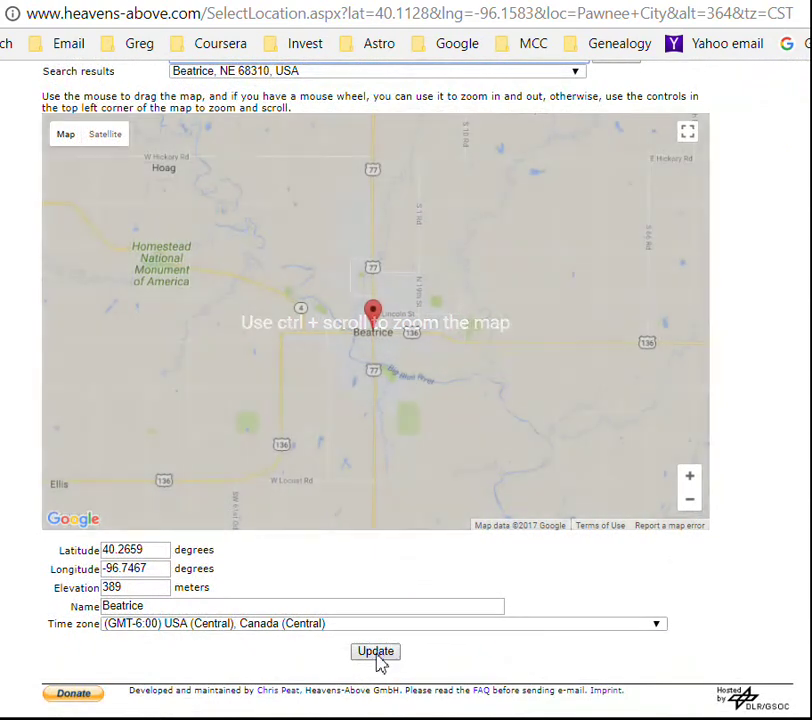
pyautogui.click(378, 656)
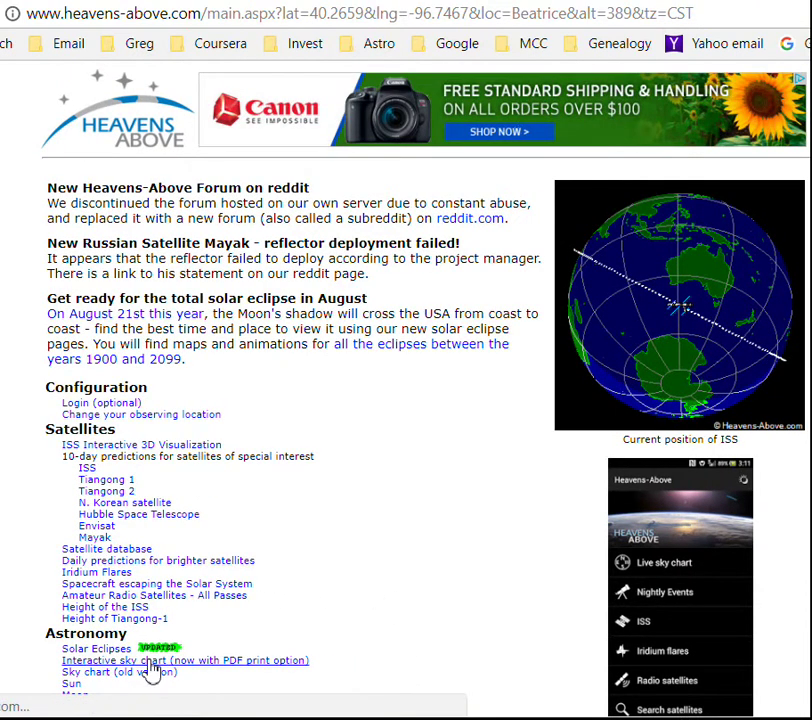
# Open the interactive sky chart for the selected location and set its day to 21
pyautogui.click(149, 663)
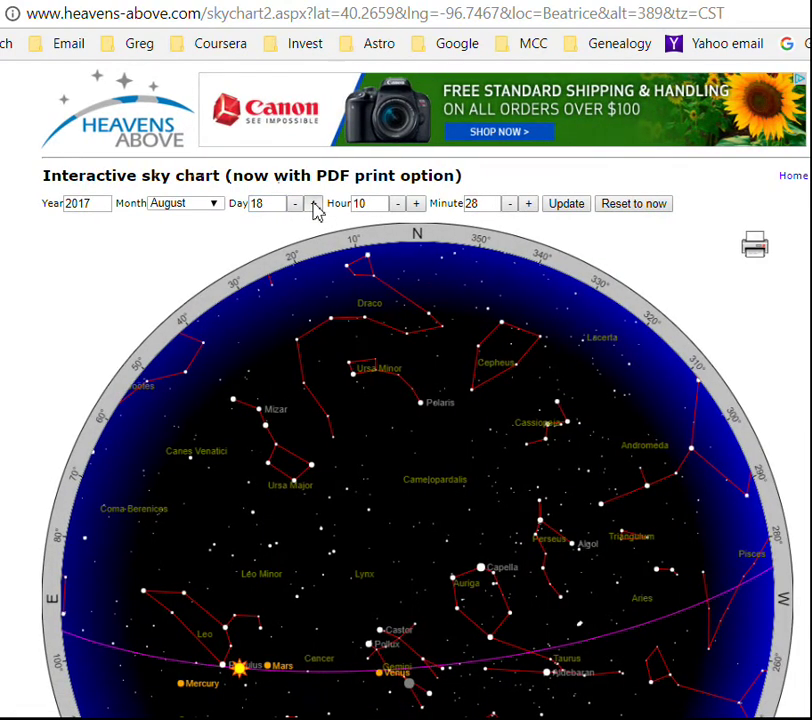
pyautogui.click(315, 203)
pyautogui.click(315, 203)
pyautogui.click(315, 203)
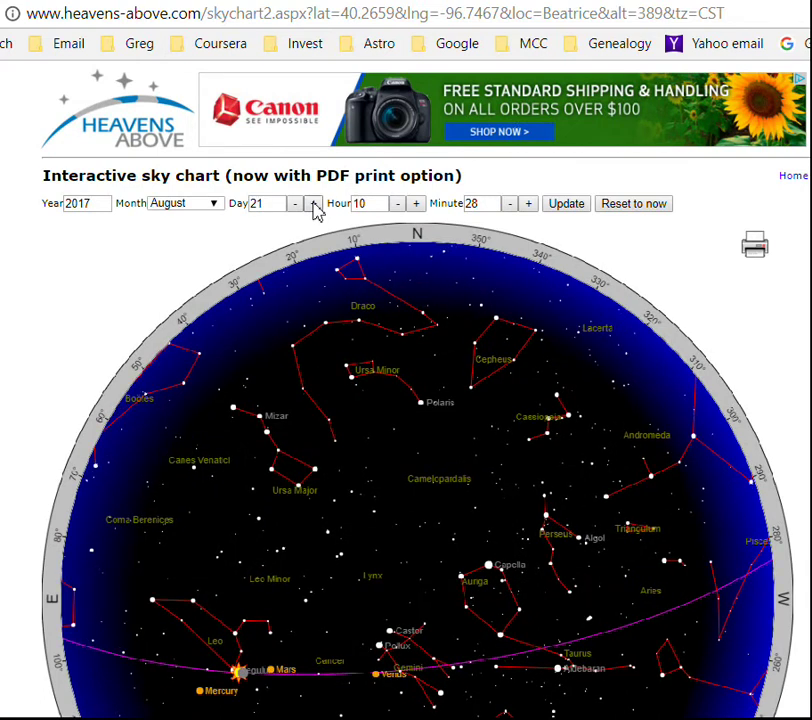
# Set the chart's time to hour 13 and minute 02, update it, and view the sky around the Sun
pyautogui.click(416, 204)
pyautogui.click(416, 204)
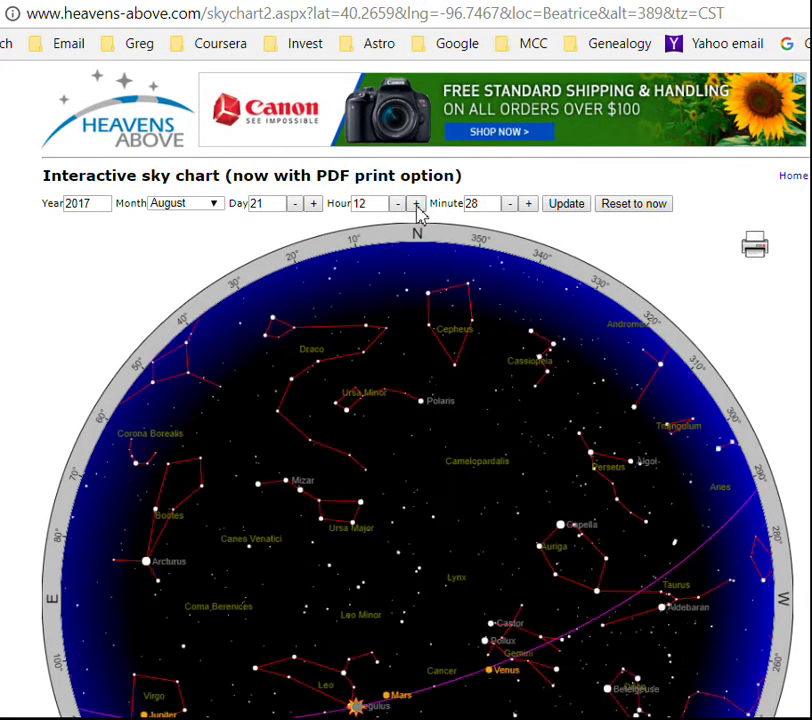
pyautogui.click(416, 204)
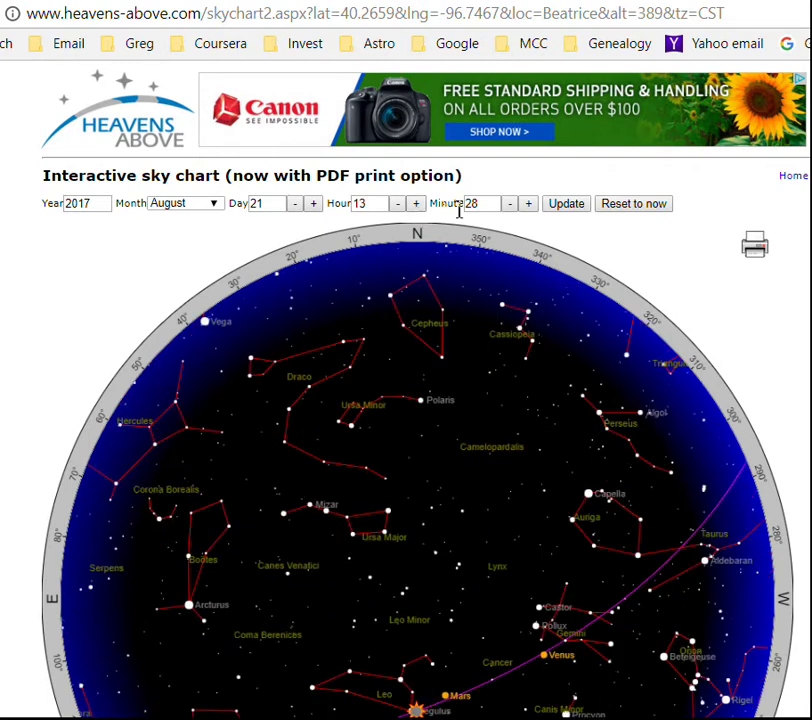
pyautogui.moveTo(487, 213); pyautogui.dragTo(455, 218)
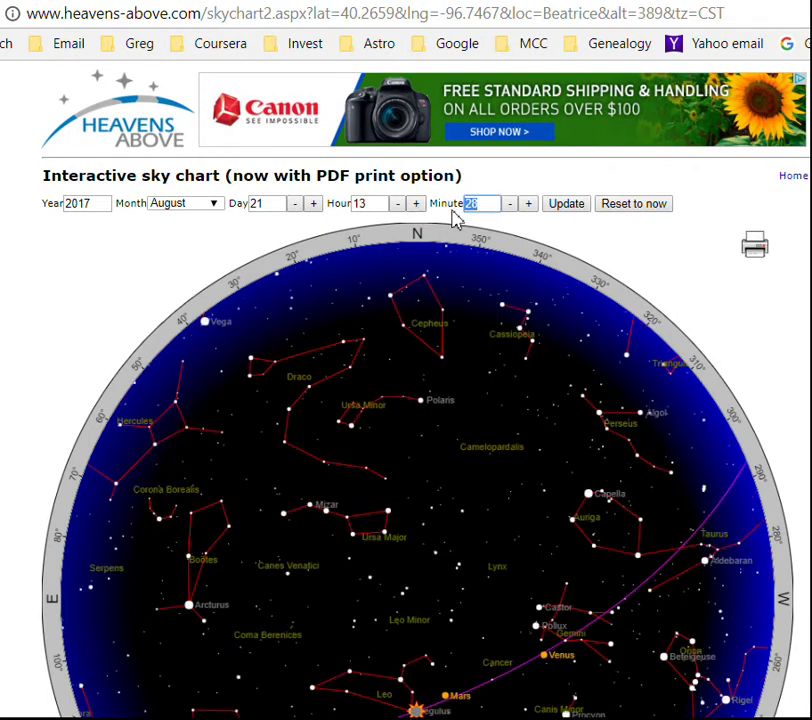
pyautogui.click(570, 208)
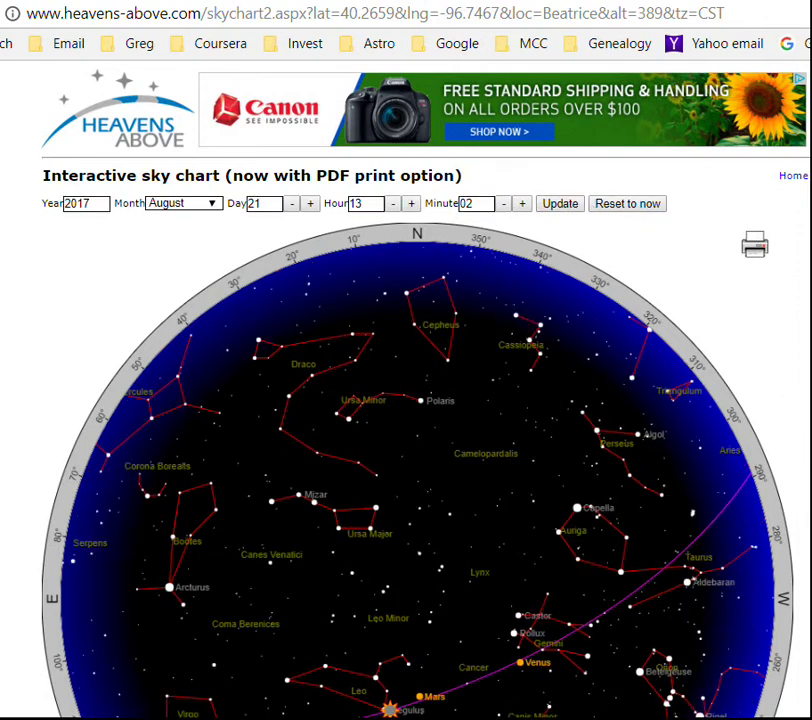
pyautogui.scroll(-3, 406, 400)
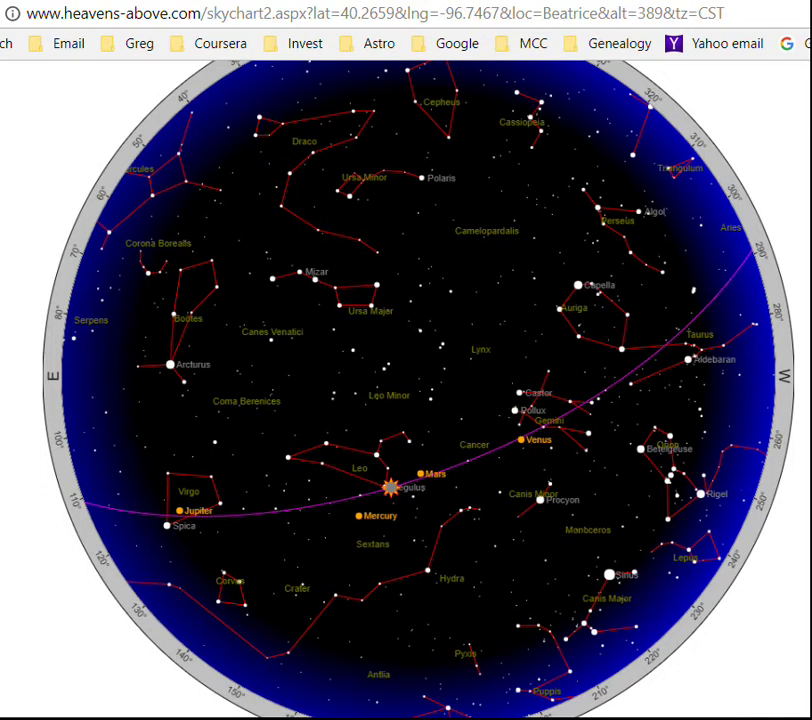
# Open the website astronomy.gpclements.com
pyautogui.click(252, 20)
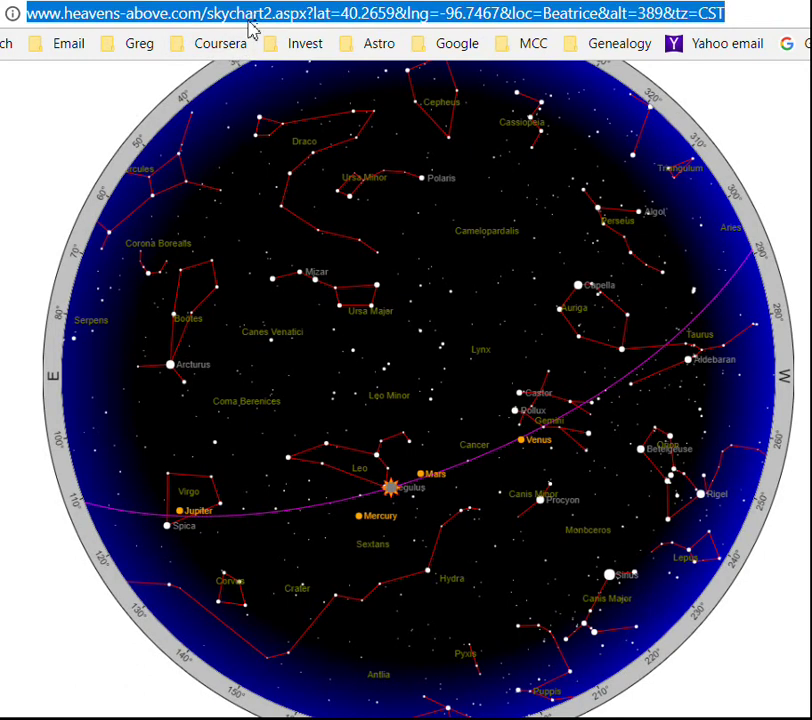
pyautogui.write('astronomy')
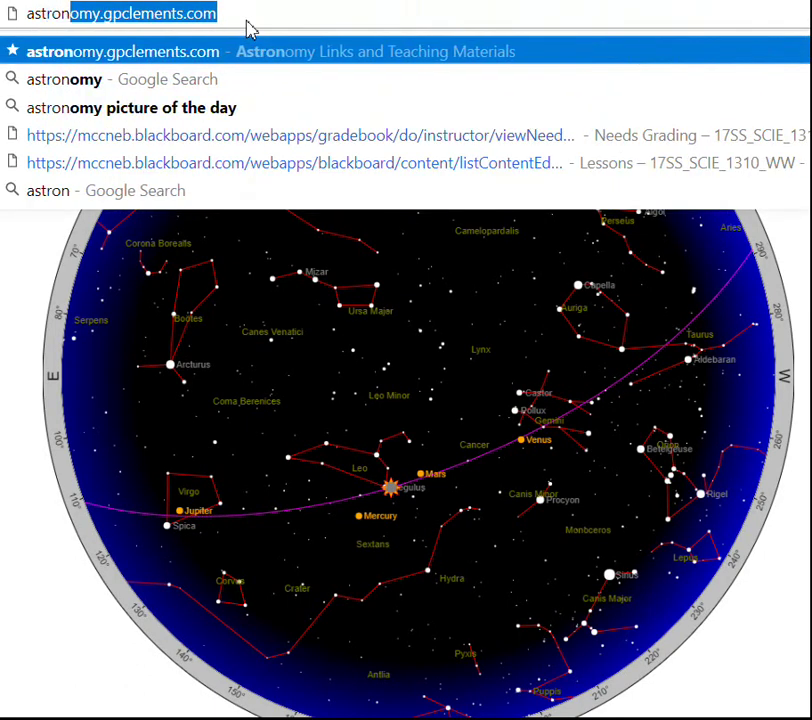
pyautogui.write('.g')
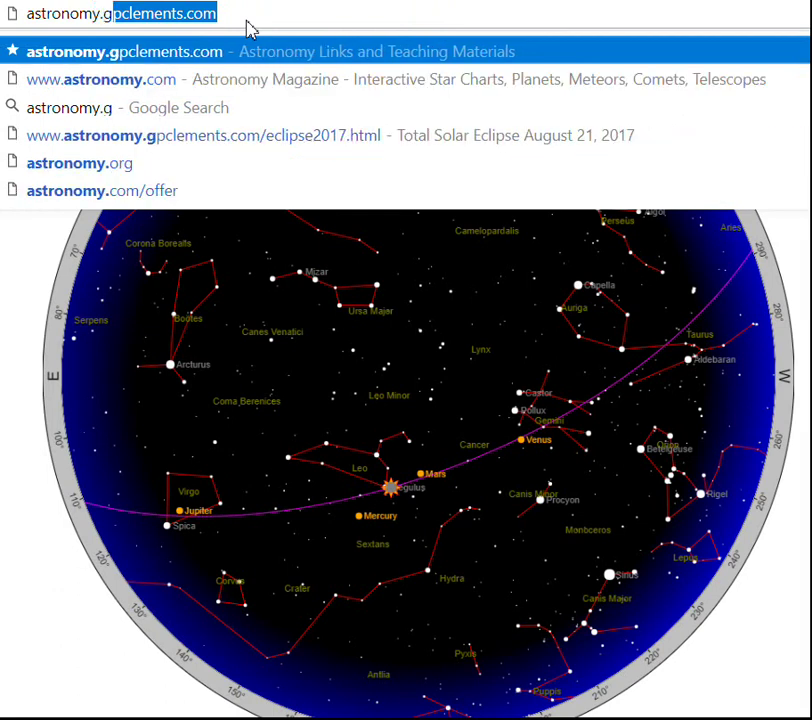
pyautogui.press('Return')
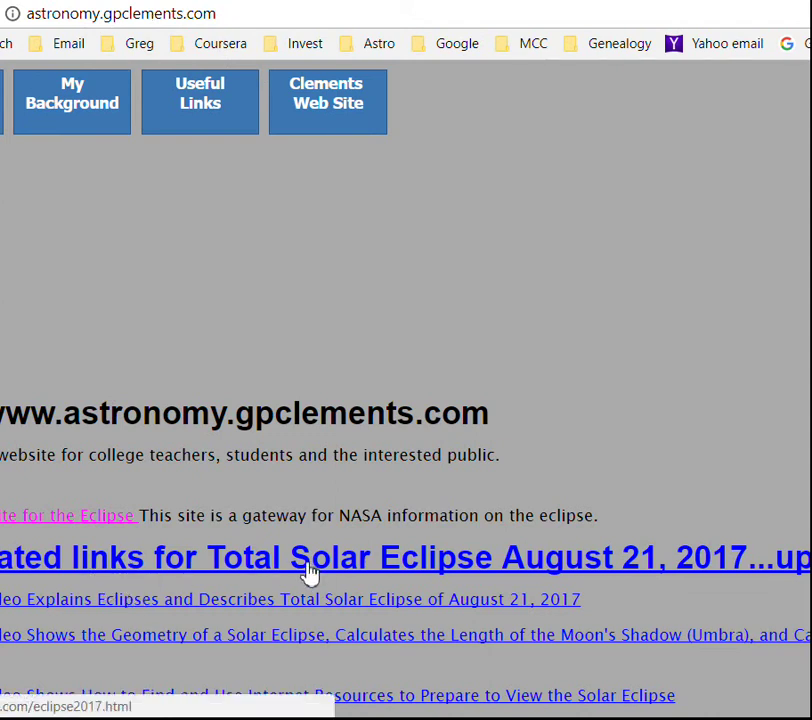
# Look through the page's 2017 solar eclipse links, tips document, astronomy videos and observing resources
pyautogui.scroll(-1, 330, 575)
pyautogui.scroll(-1, 335, 573)
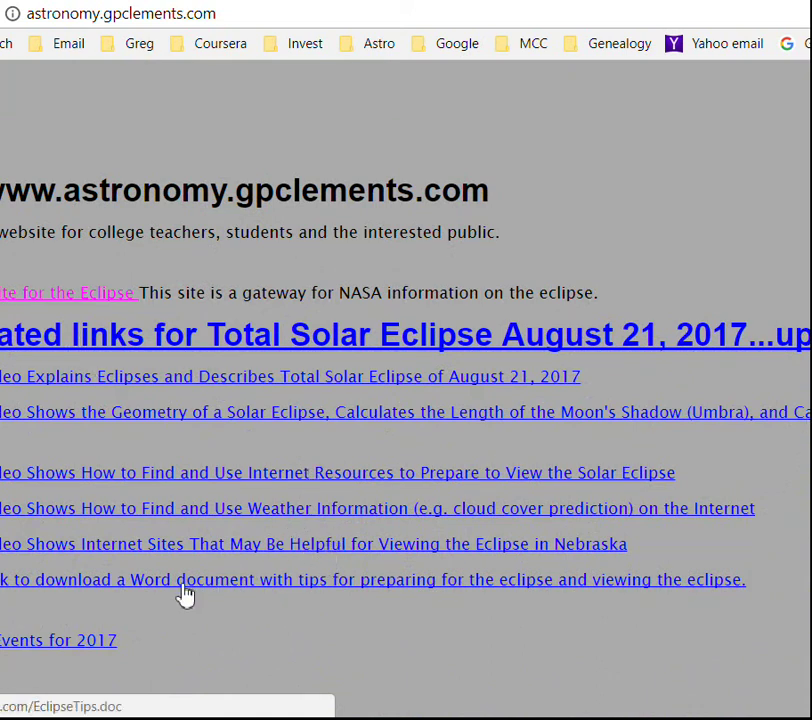
pyautogui.scroll(-2, 333, 622)
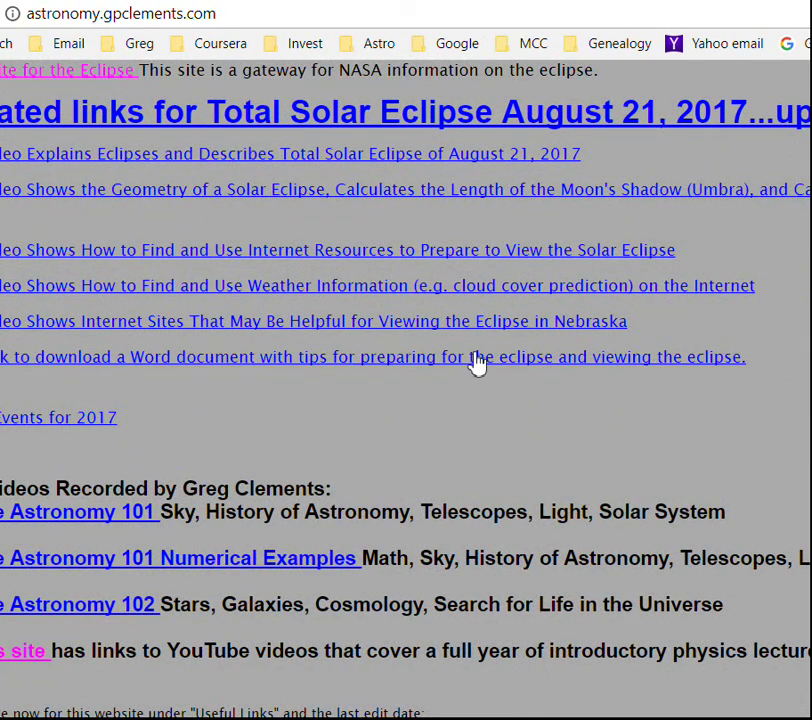
pyautogui.scroll(4, 476, 364)
pyautogui.scroll(-6, 460, 370)
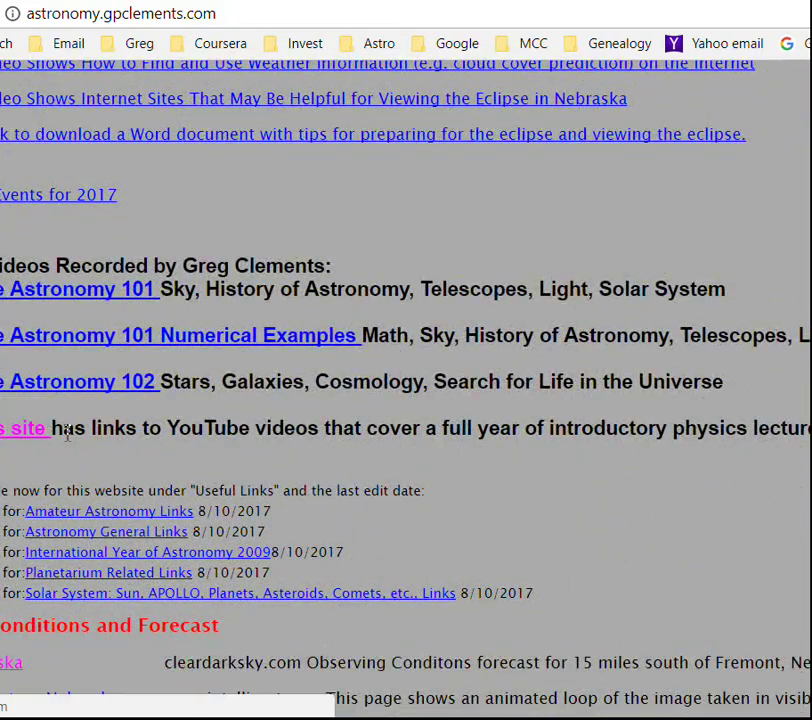
pyautogui.scroll(6, 366, 335)
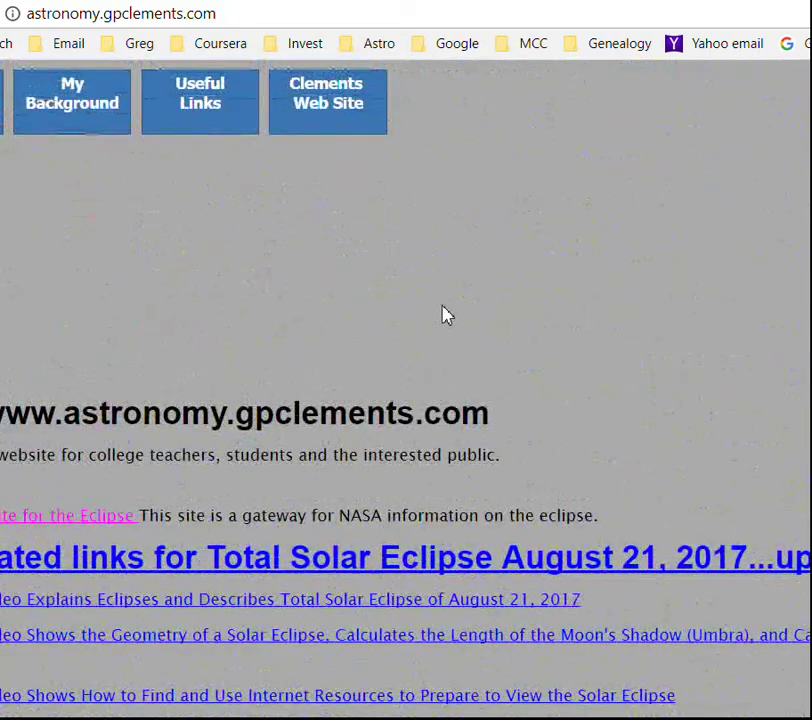